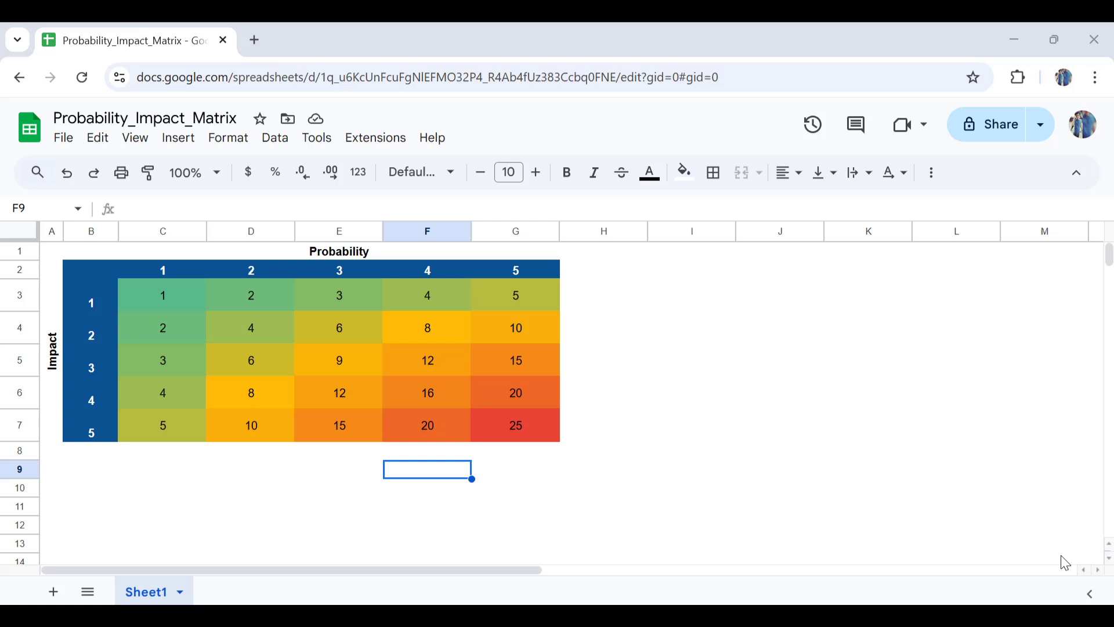
- Switch to the Copy of Sheet1 sheet holding the blank 5×5 probability-impact grid
{"action": "left_click", "coordinate": [535, 363]}
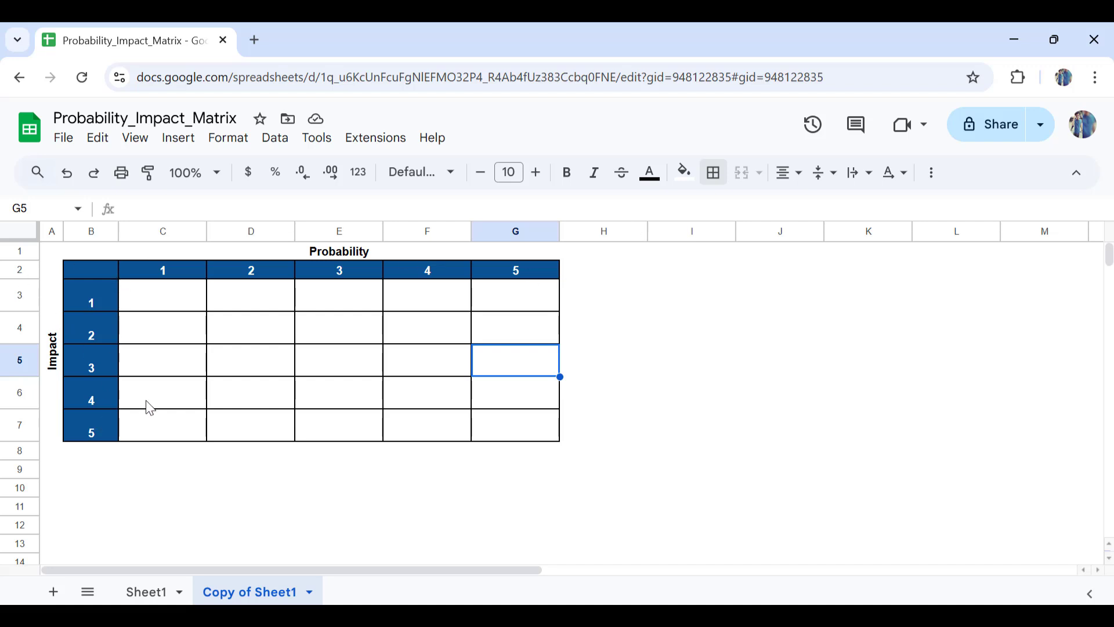
- Give the Impact labels 1–5 in B3:B7 Middle vertical alignment
{"action": "left_click_drag", "start_coordinate": [98, 302], "coordinate": [111, 433]}
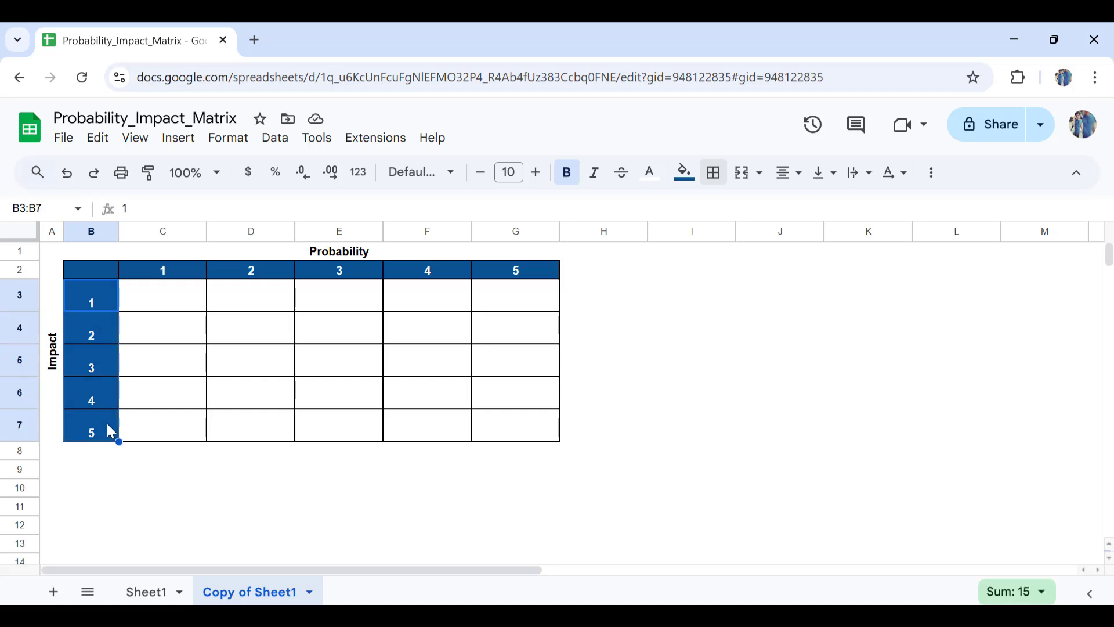
{"action": "left_click", "coordinate": [787, 172]}
{"action": "left_click", "coordinate": [816, 172]}
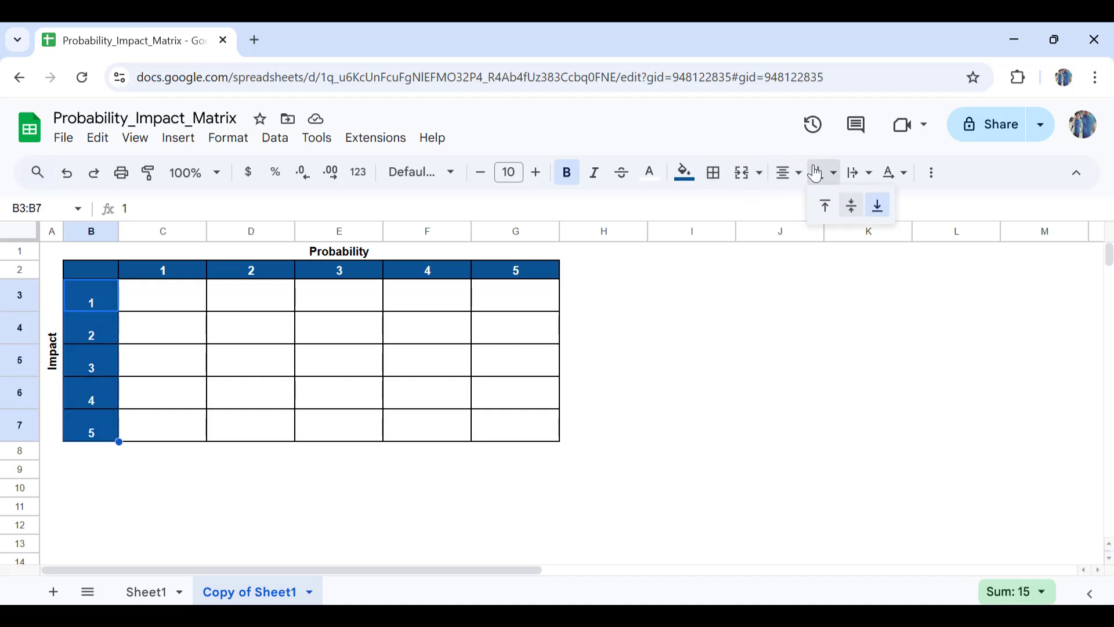
{"action": "left_click", "coordinate": [851, 206]}
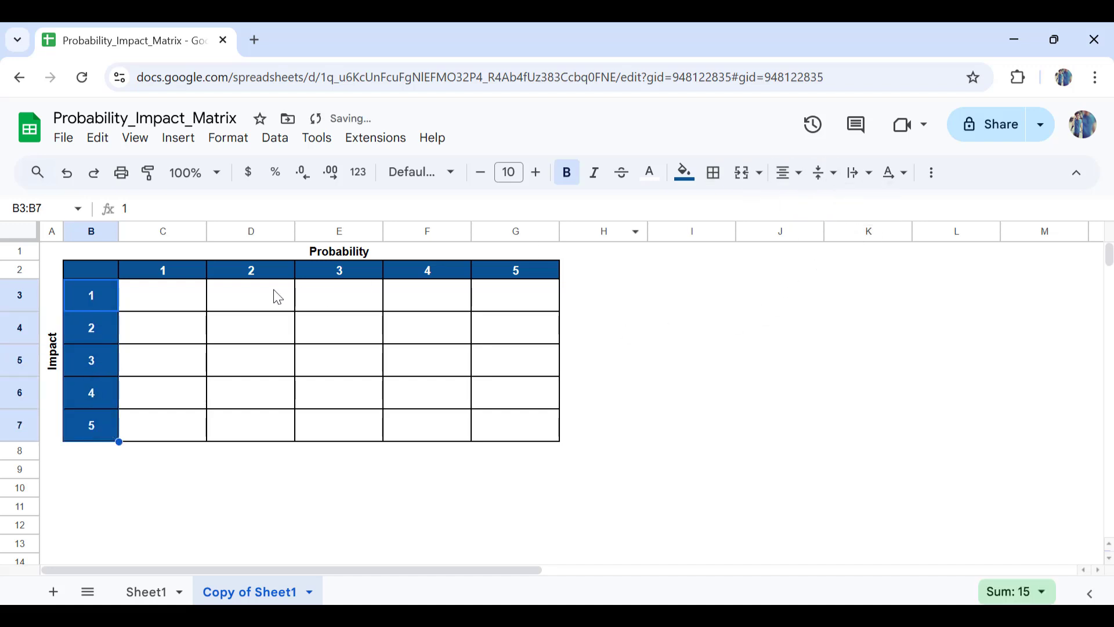
{"action": "left_click", "coordinate": [184, 300]}
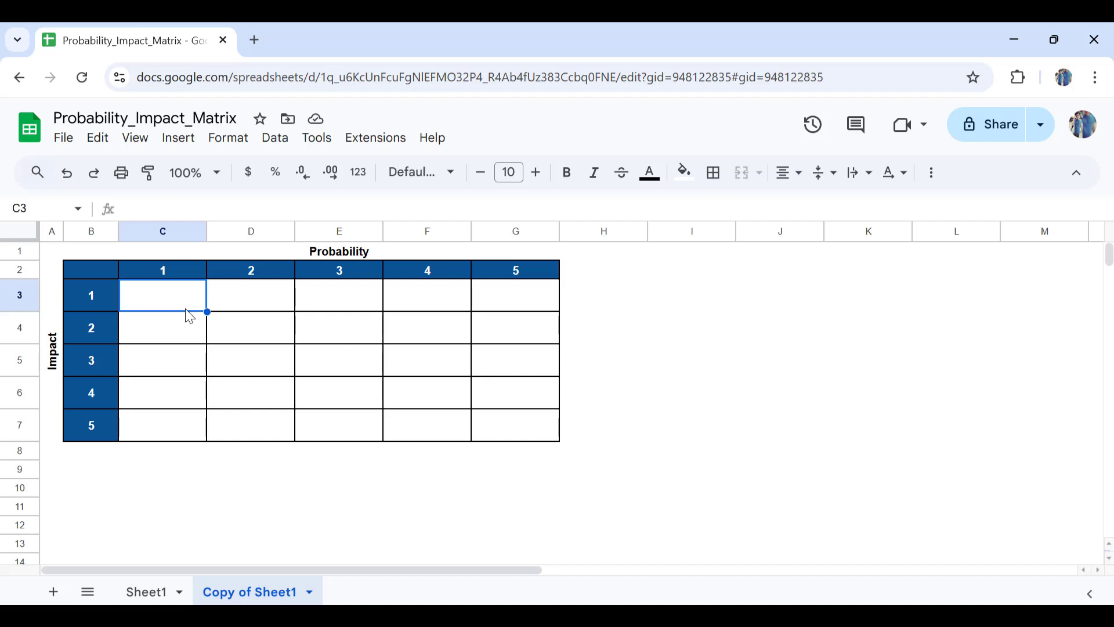
- Enter =C$2*$B3 in C3 and fill it through C3:G7 for products 1–25
{"action": "type", "text": "="}
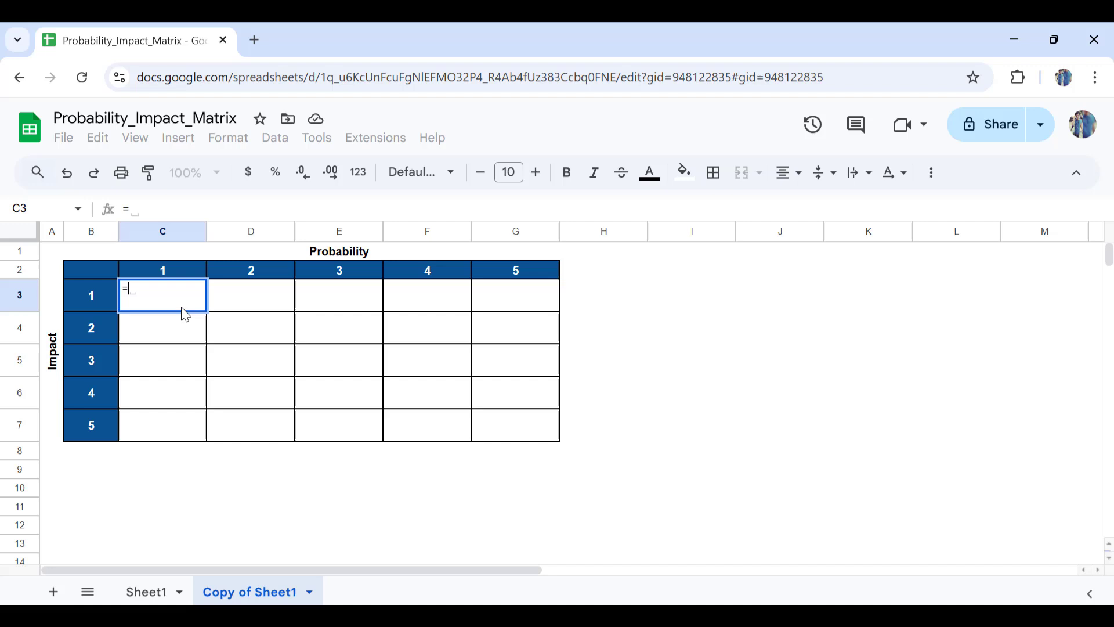
{"action": "left_click", "coordinate": [166, 272]}
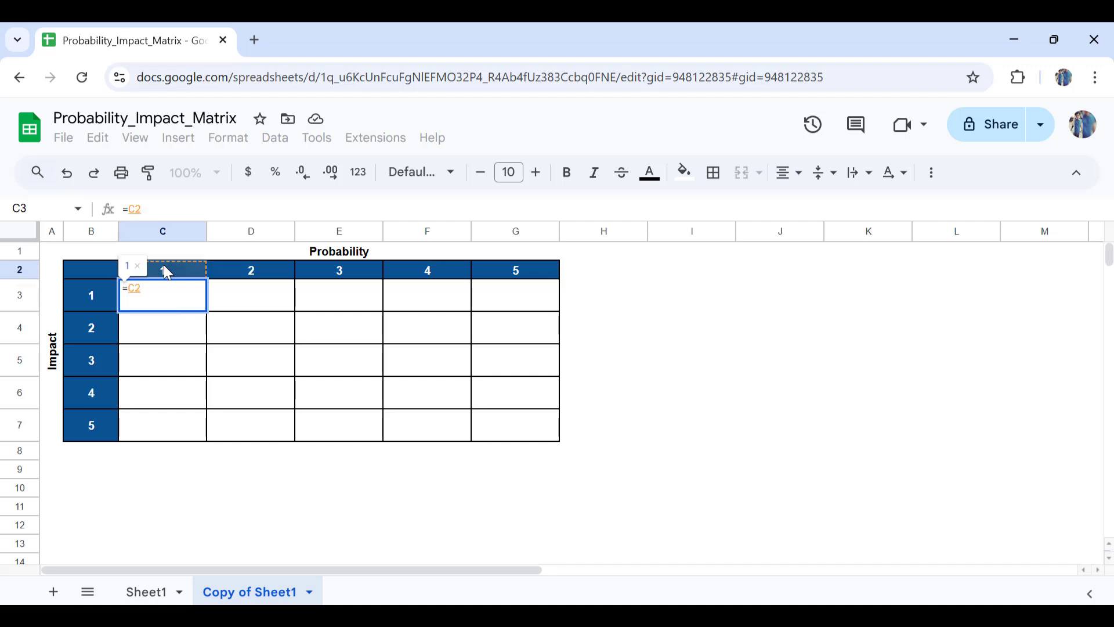
{"action": "type", "text": "*"}
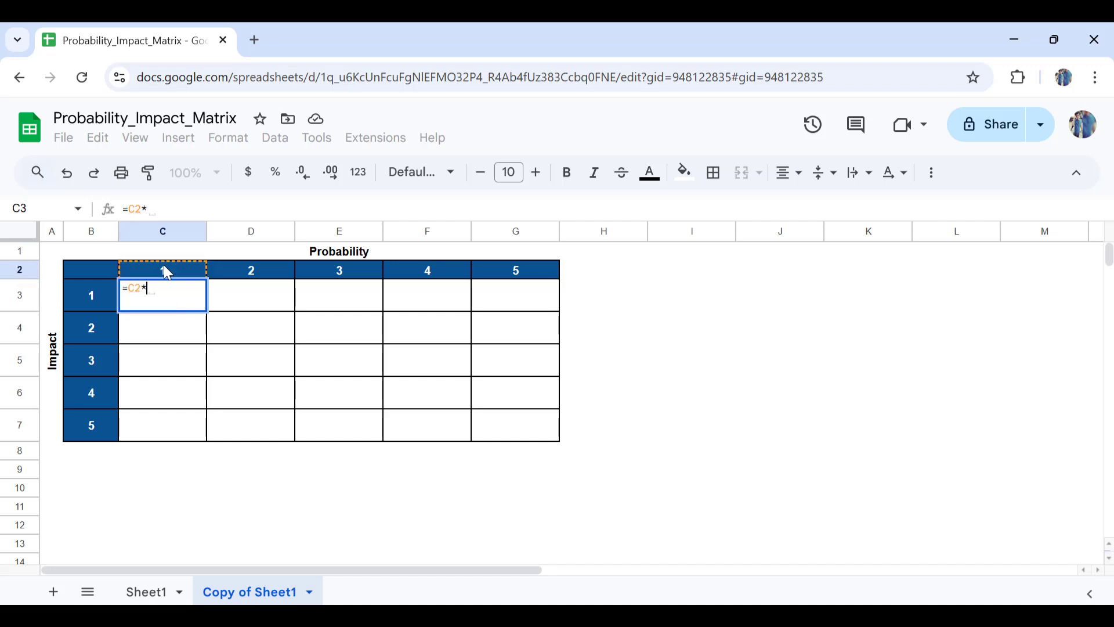
{"action": "left_click", "coordinate": [94, 303]}
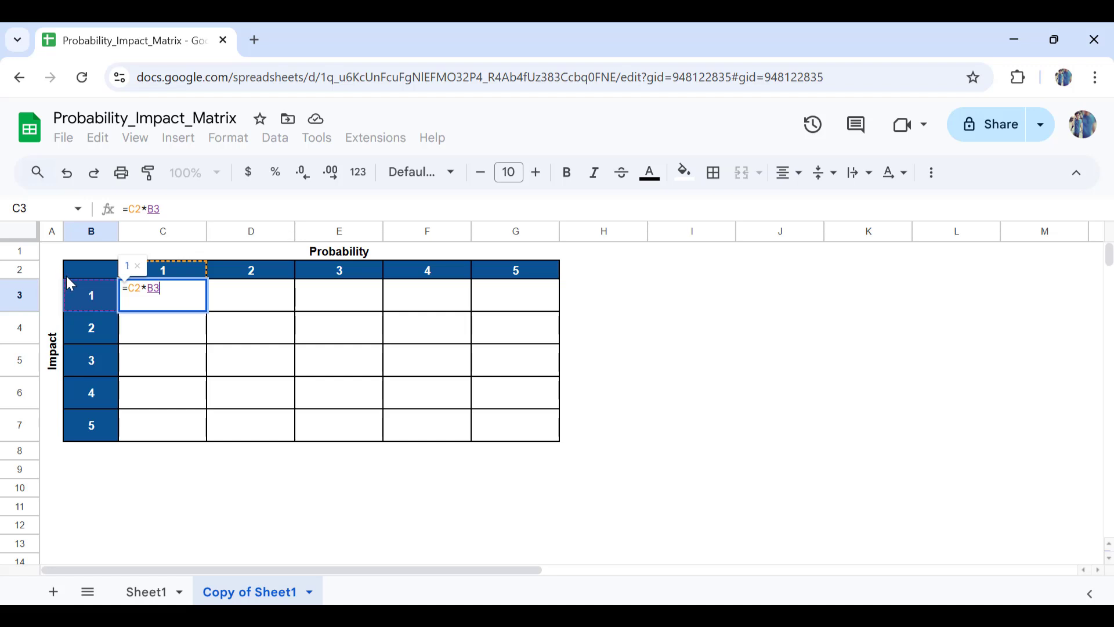
{"action": "left_click", "coordinate": [135, 288]}
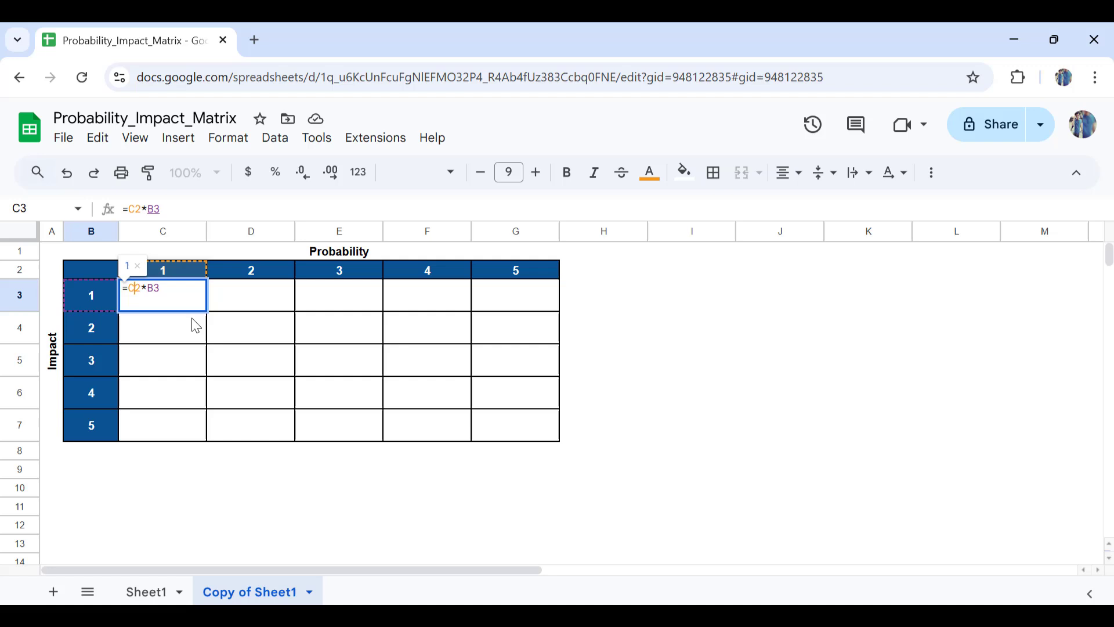
{"action": "type", "text": "$"}
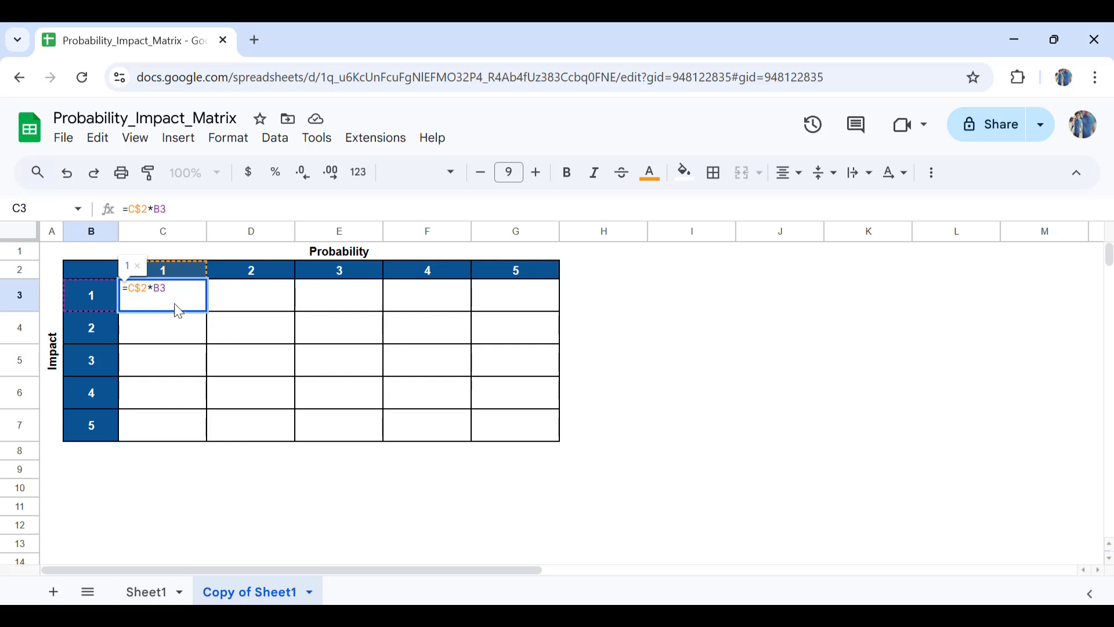
{"action": "left_click", "coordinate": [156, 288]}
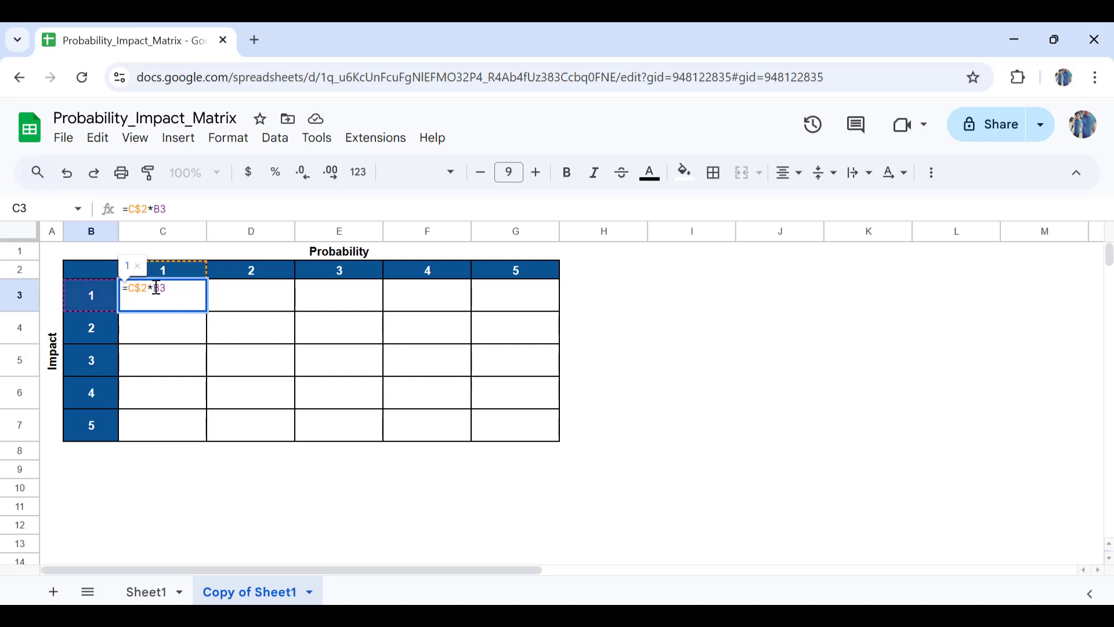
{"action": "type", "text": "$"}
{"action": "key", "text": "Return"}
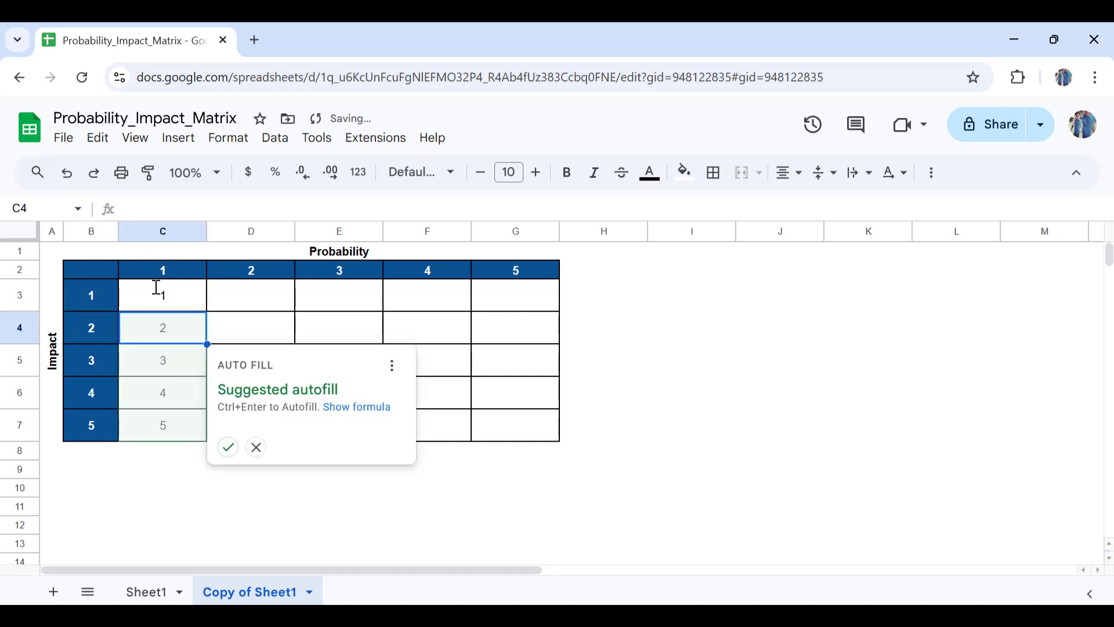
{"action": "left_click", "coordinate": [229, 448]}
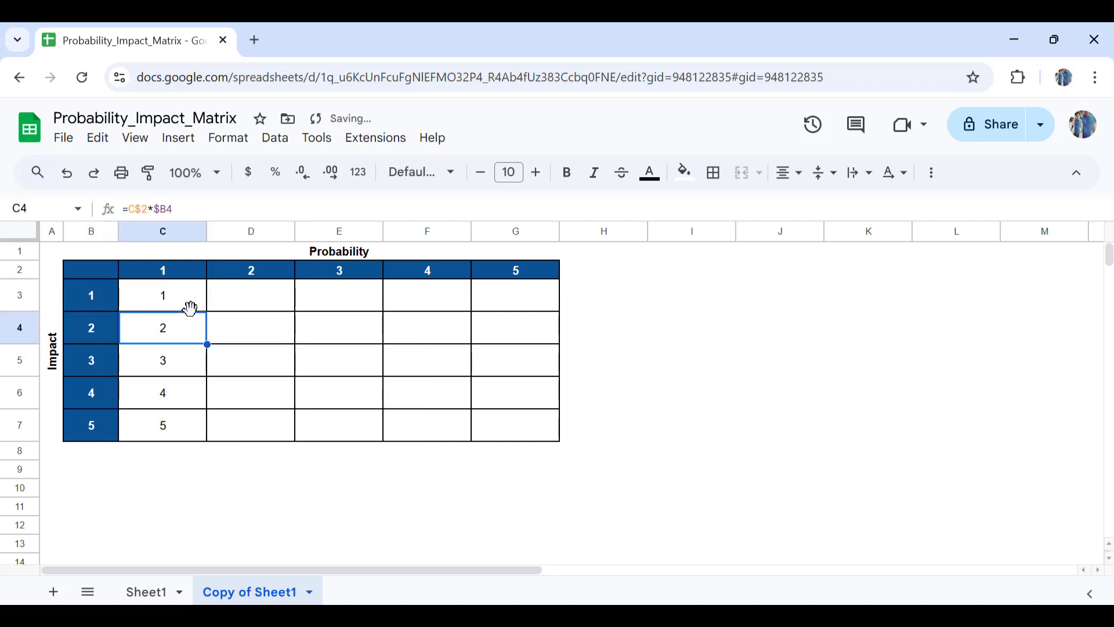
{"action": "left_click_drag", "start_coordinate": [191, 308], "coordinate": [539, 430]}
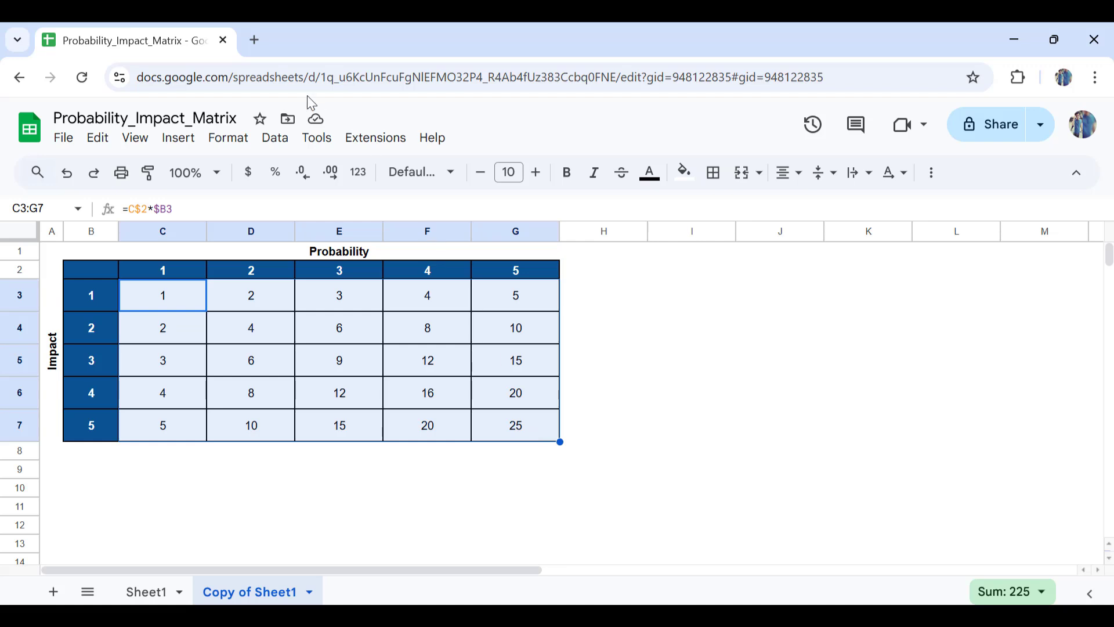
- Add a colour-scale conditional formatting rule to the products with a green minpoint
{"action": "left_click", "coordinate": [219, 142]}
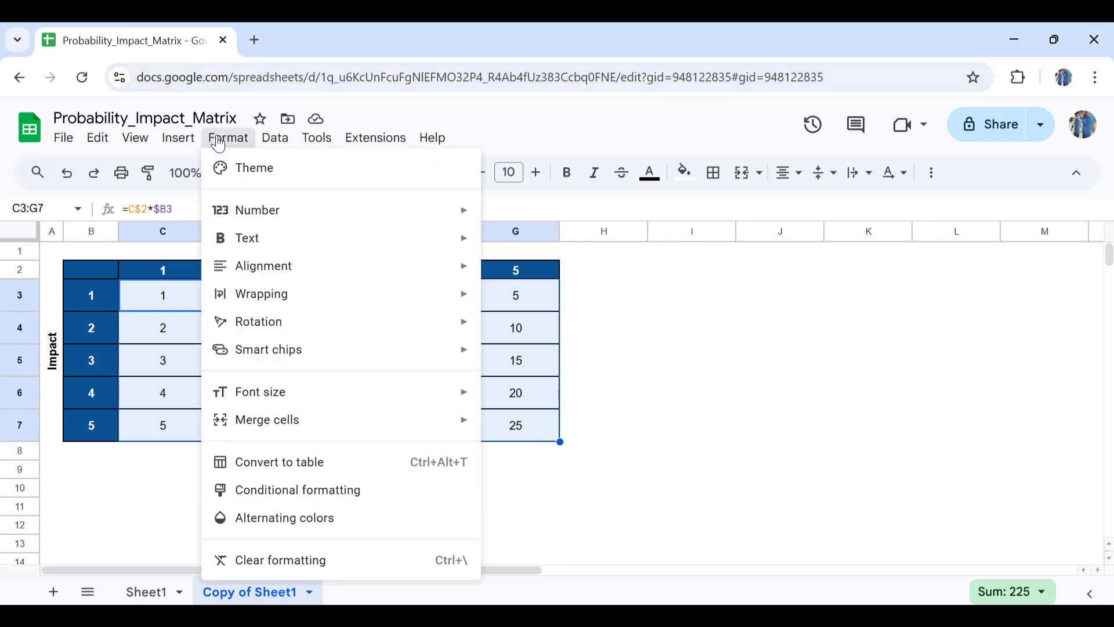
{"action": "left_click", "coordinate": [316, 490]}
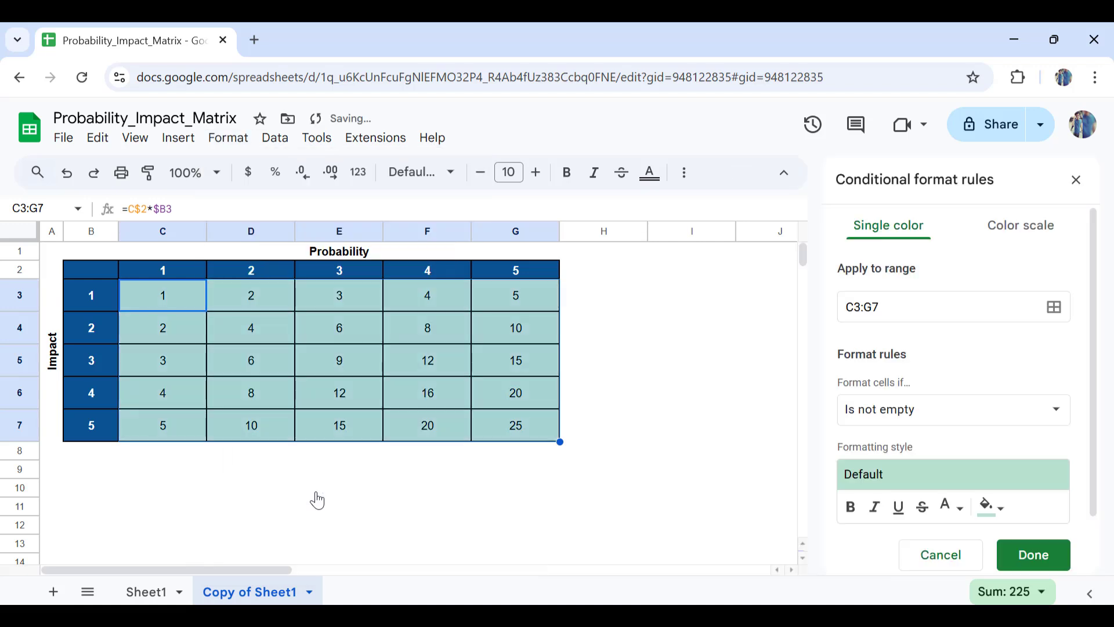
{"action": "left_click", "coordinate": [1021, 235]}
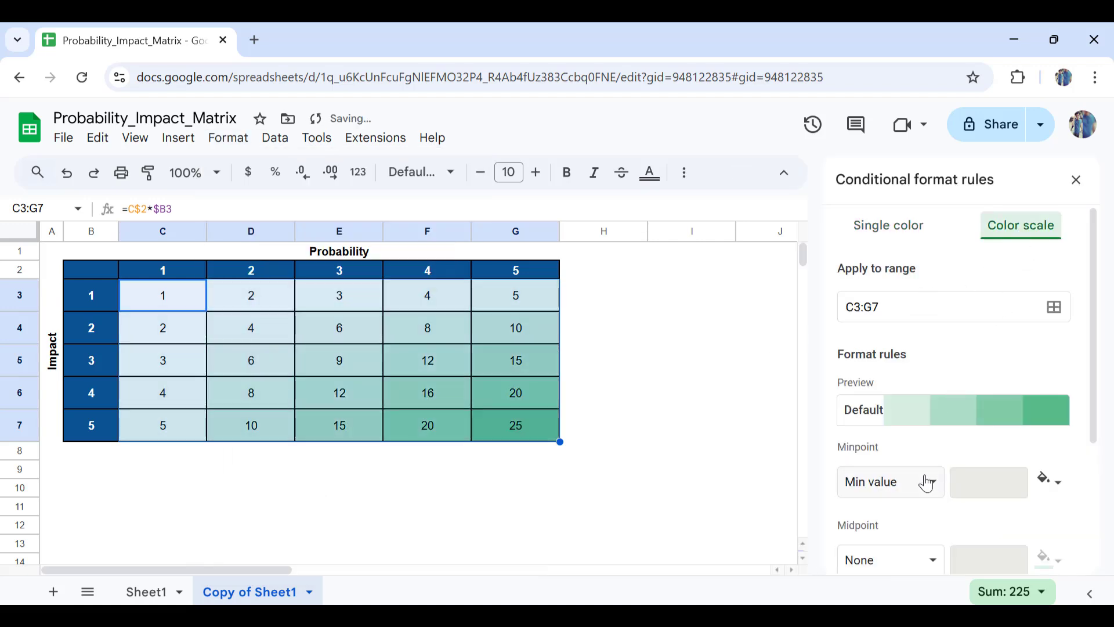
{"action": "scroll", "coordinate": [927, 483], "scroll_direction": "down", "scroll_amount": 2}
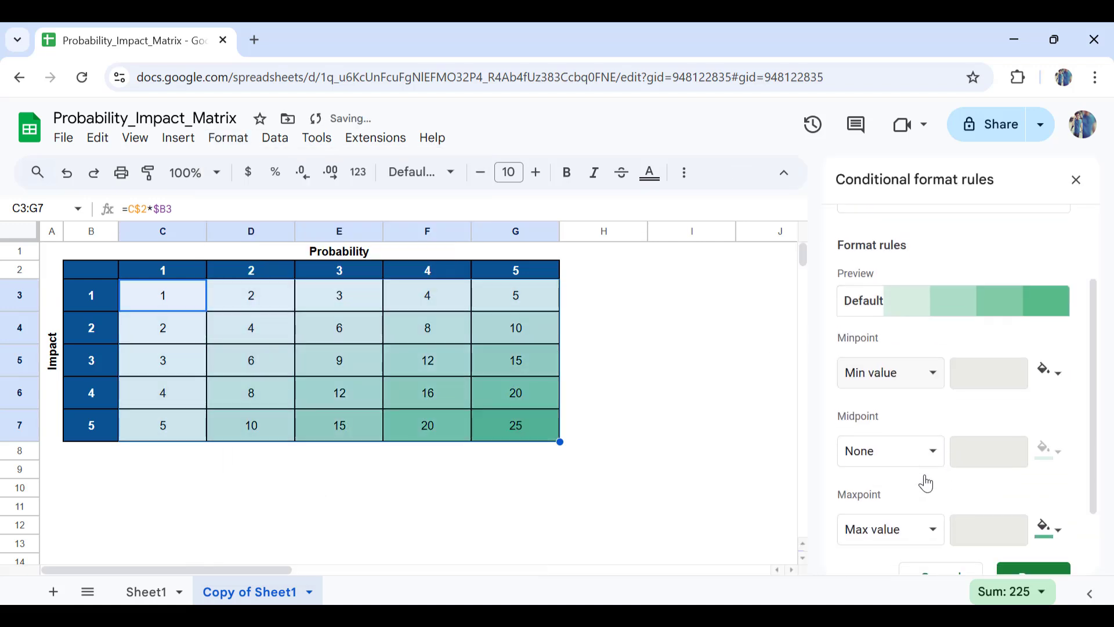
{"action": "left_click", "coordinate": [1059, 377]}
{"action": "scroll", "coordinate": [935, 546], "scroll_direction": "down", "scroll_amount": 1}
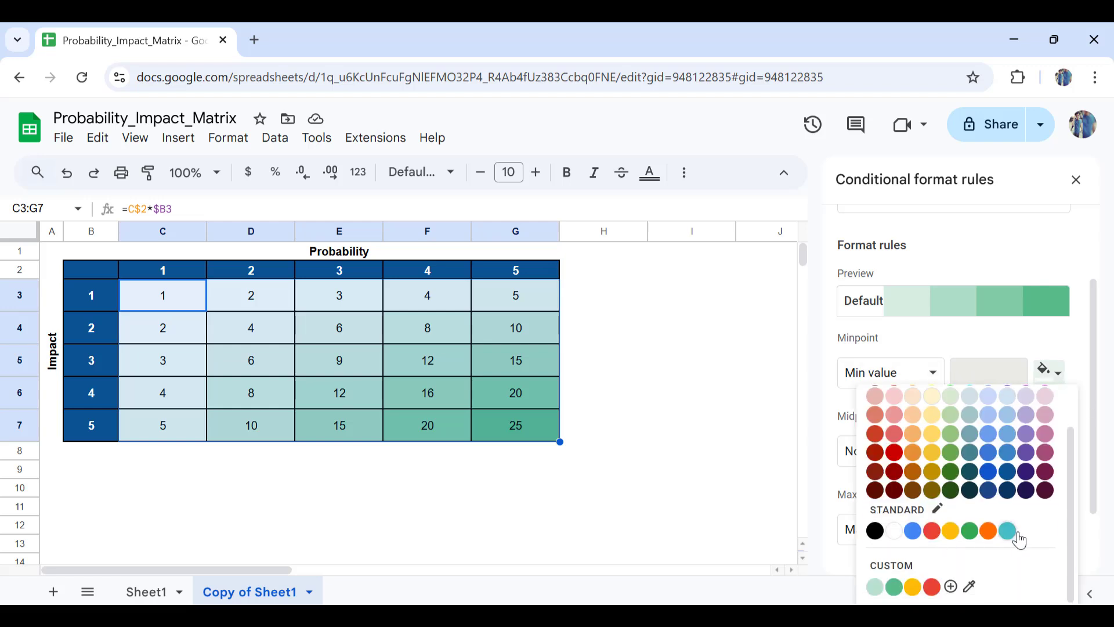
{"action": "left_click", "coordinate": [894, 587]}
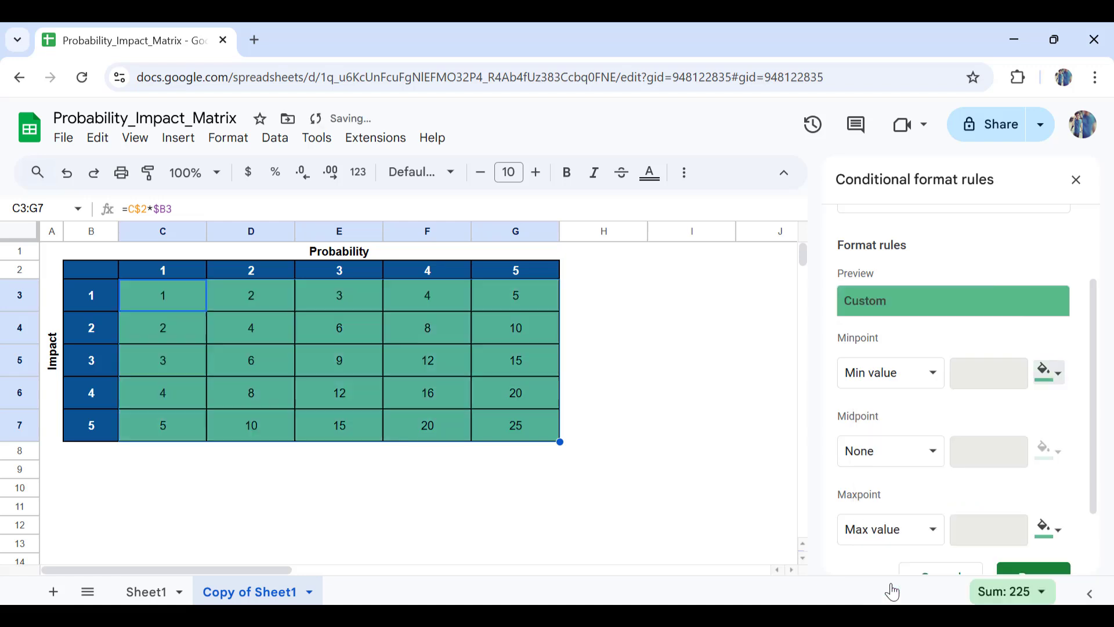
- Set a yellow midpoint at the 50th percentile and a red maxpoint
{"action": "left_click", "coordinate": [928, 456]}
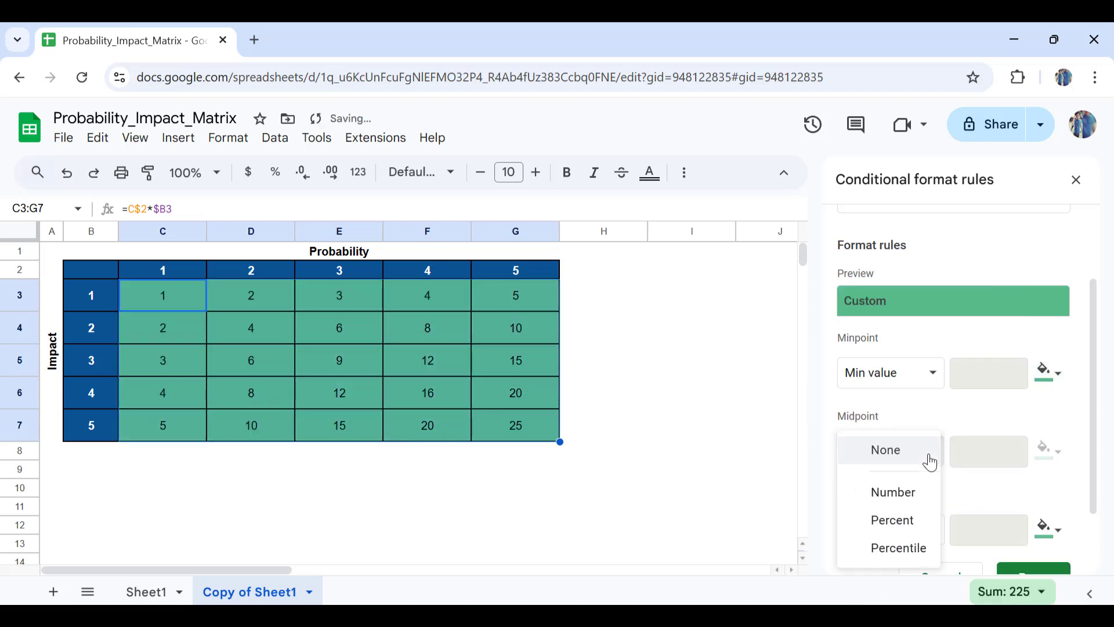
{"action": "left_click", "coordinate": [910, 550]}
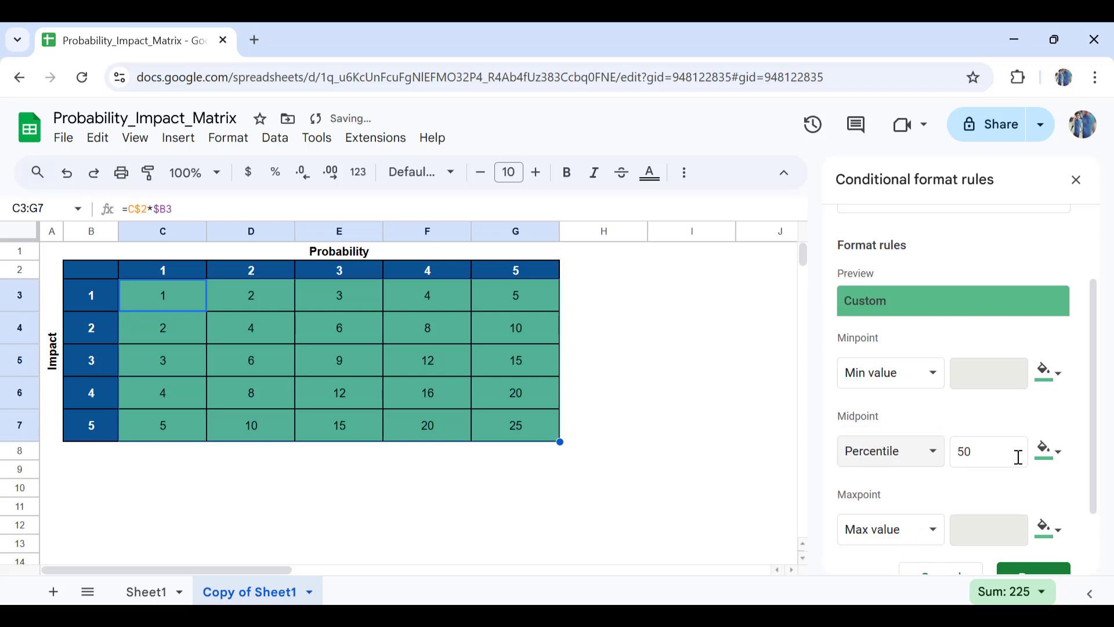
{"action": "left_click", "coordinate": [1053, 454]}
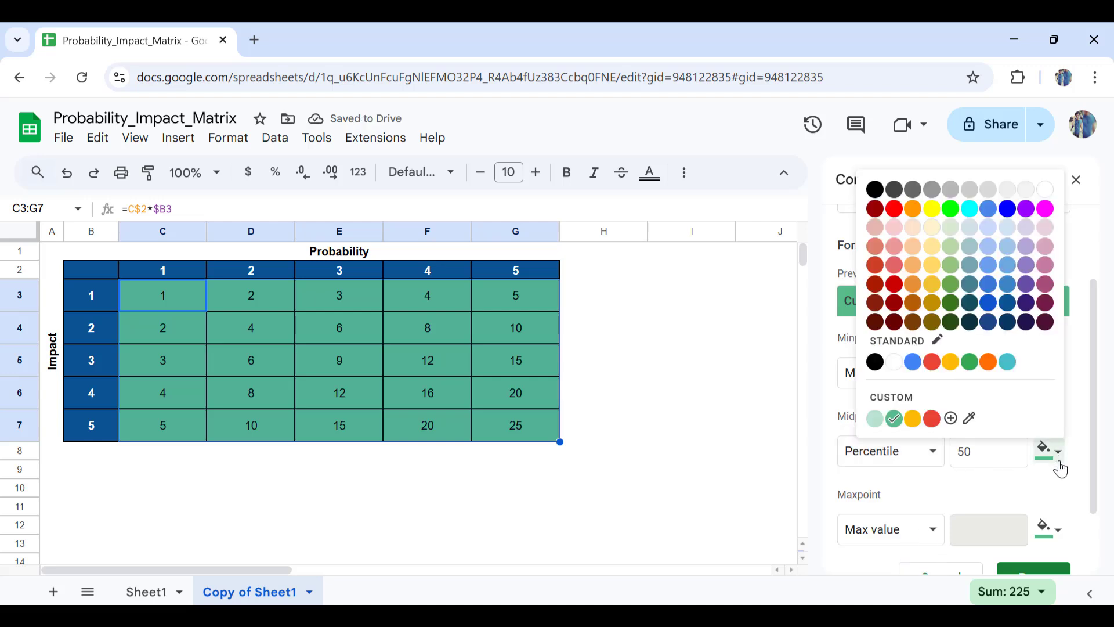
{"action": "left_click", "coordinate": [932, 283]}
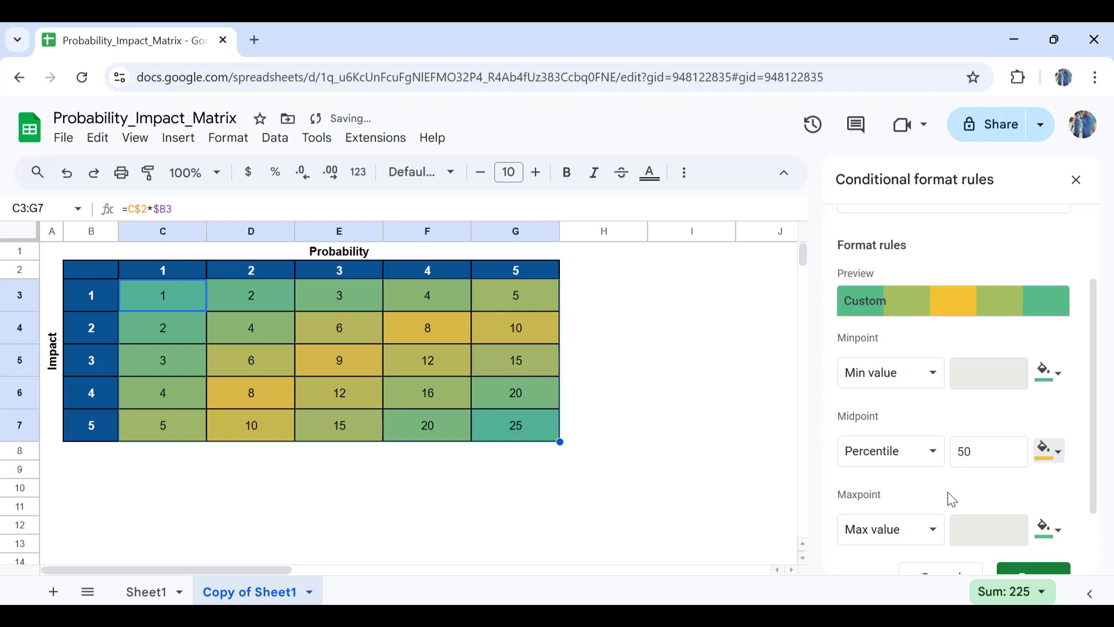
{"action": "left_click", "coordinate": [1051, 532]}
{"action": "left_click", "coordinate": [894, 286]}
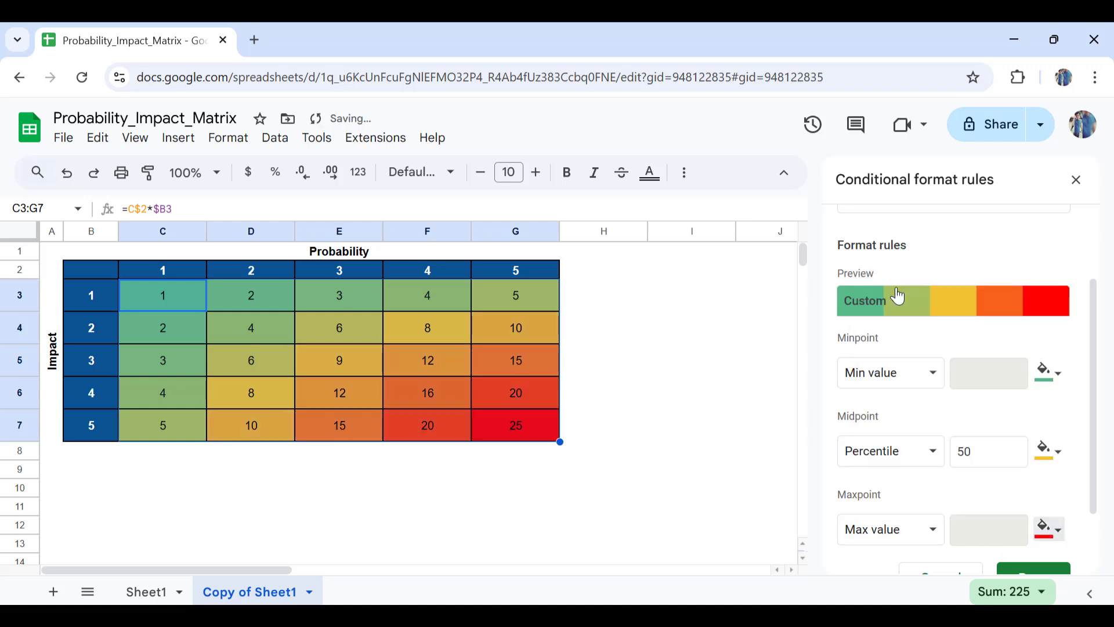
{"action": "left_click", "coordinate": [1076, 180]}
{"action": "left_click", "coordinate": [719, 406]}
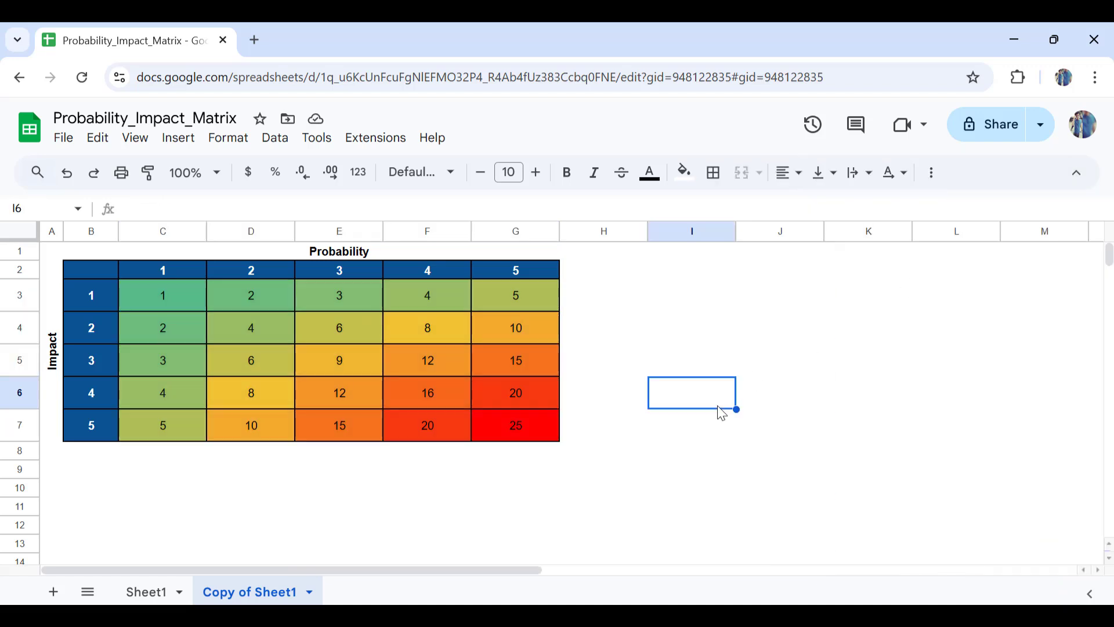